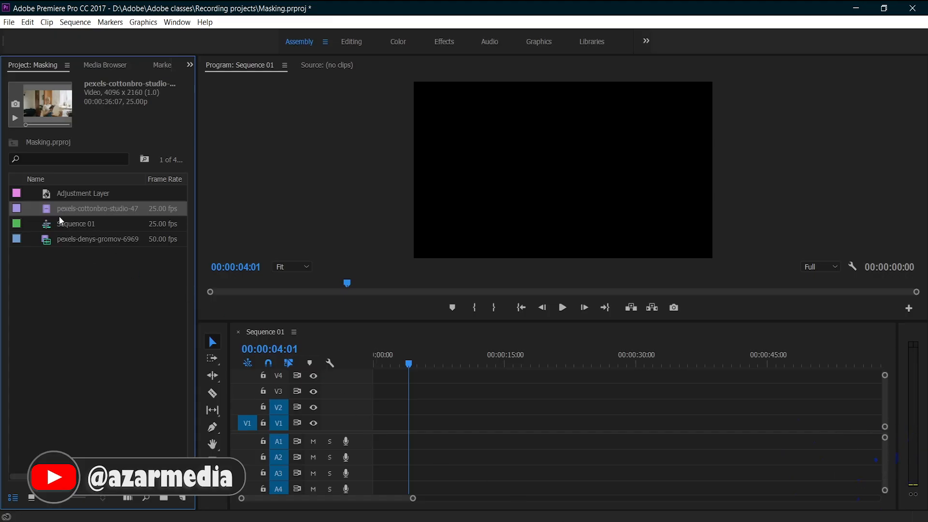
Step: Place the pexels-cottonbro-studio clip on V1 keeping the existing sequence settings, and the pexels-denys-gromov clip above it on V2, both at the sequence start
{"action": "left_click_drag", "start_coordinate": [359, 372], "coordinate": [371, 421]}
{"action": "left_click", "coordinate": [532, 293]}
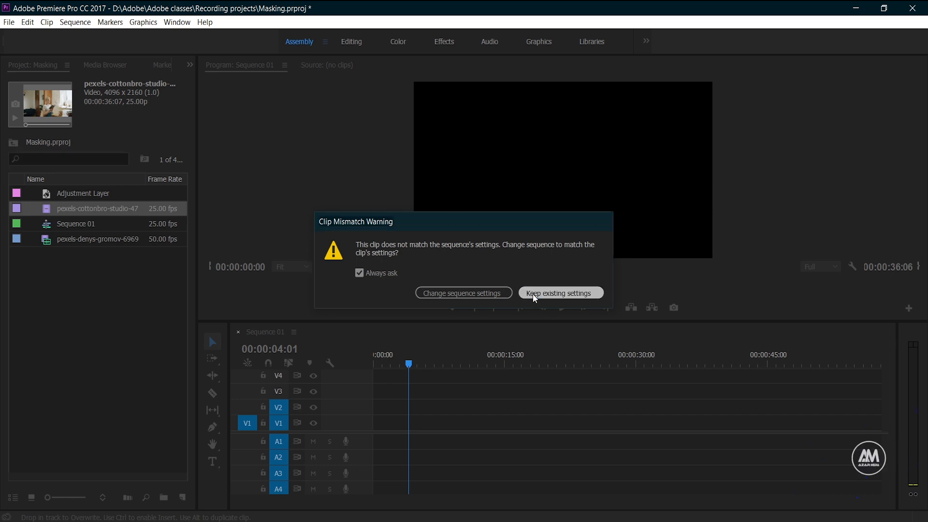
{"action": "left_click_drag", "start_coordinate": [44, 240], "coordinate": [375, 407]}
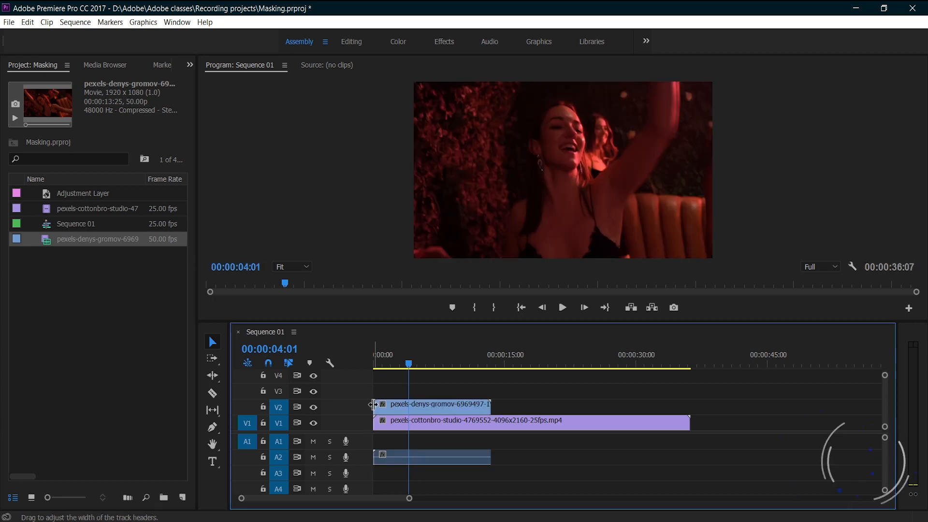
Step: Switch to the Effects workspace and add an ellipse opacity mask to the pexels-denys-gromov clip on V2
{"action": "left_click", "coordinate": [438, 42]}
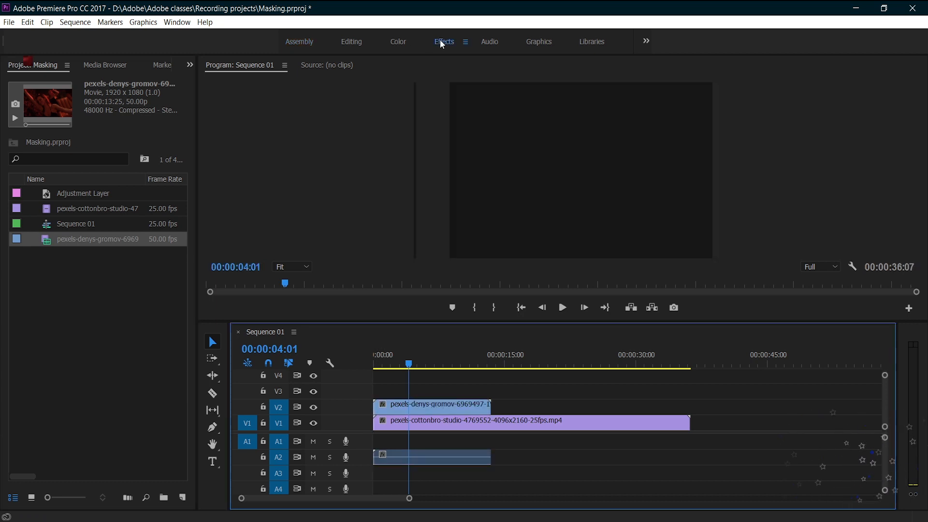
{"action": "left_click", "coordinate": [449, 403]}
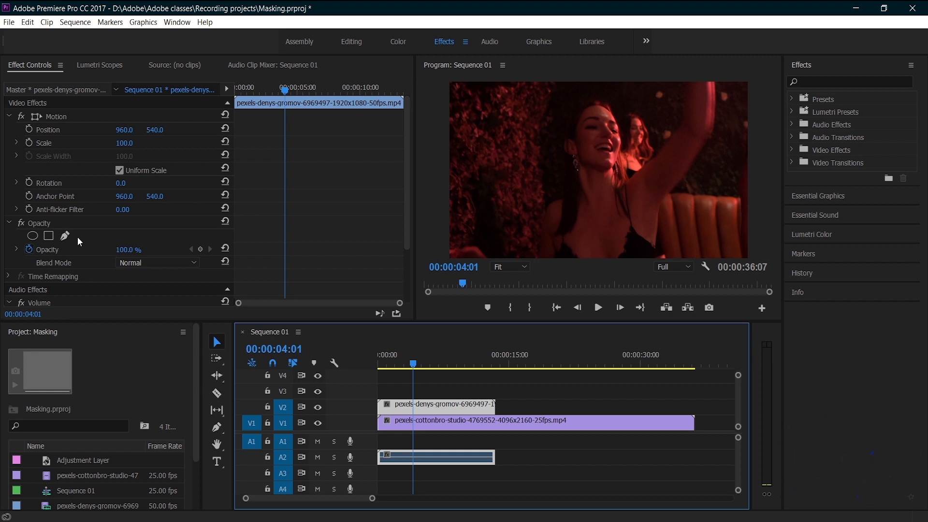
{"action": "left_click", "coordinate": [32, 237]}
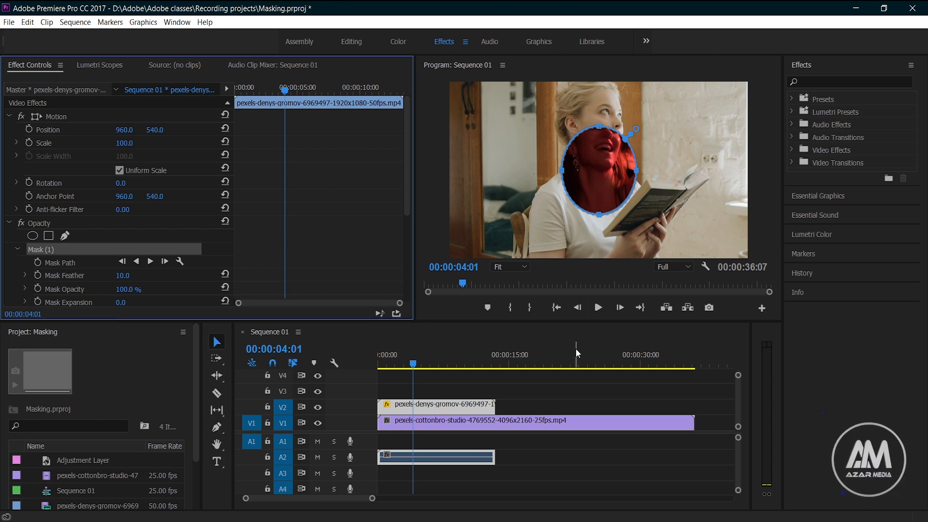
Step: Invert the ellipse opacity mask on the pexels-denys-gromov clip
{"action": "left_click", "coordinate": [463, 425]}
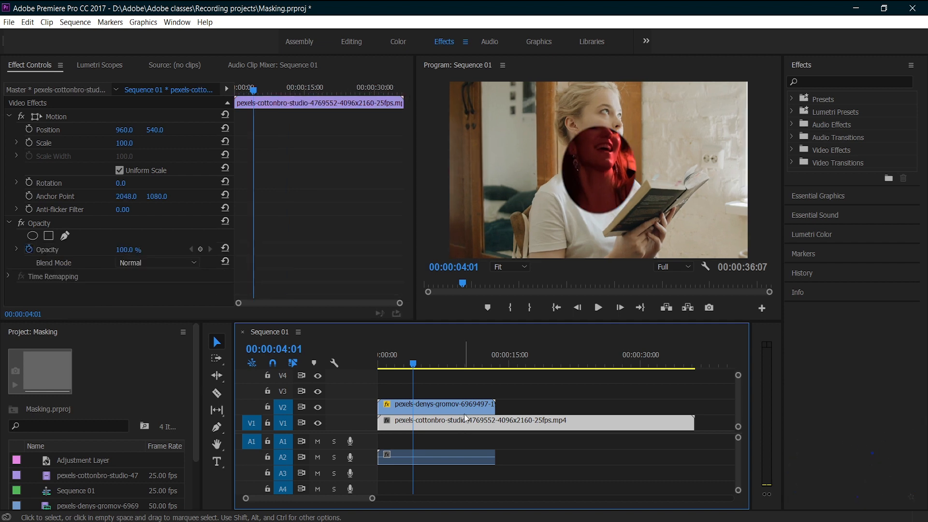
{"action": "left_click", "coordinate": [465, 408]}
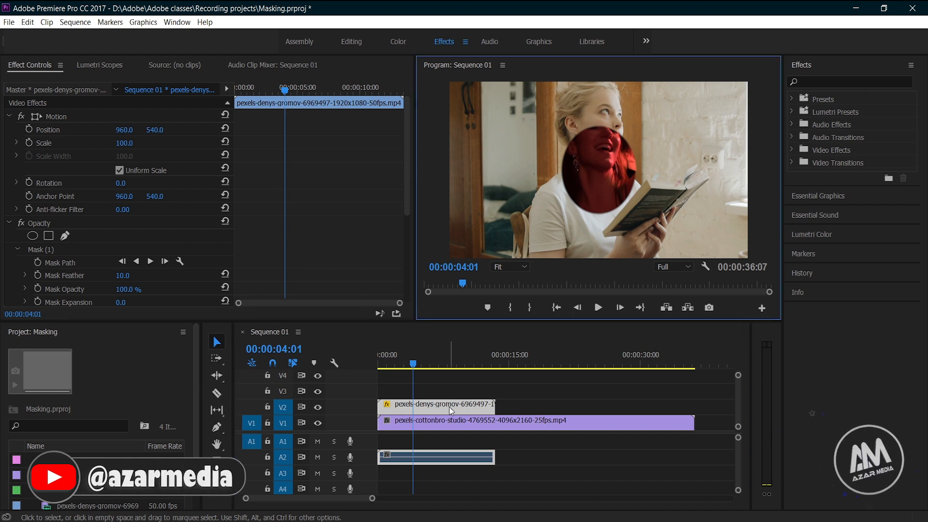
{"action": "scroll", "coordinate": [50, 237], "scroll_direction": "down", "scroll_amount": 2}
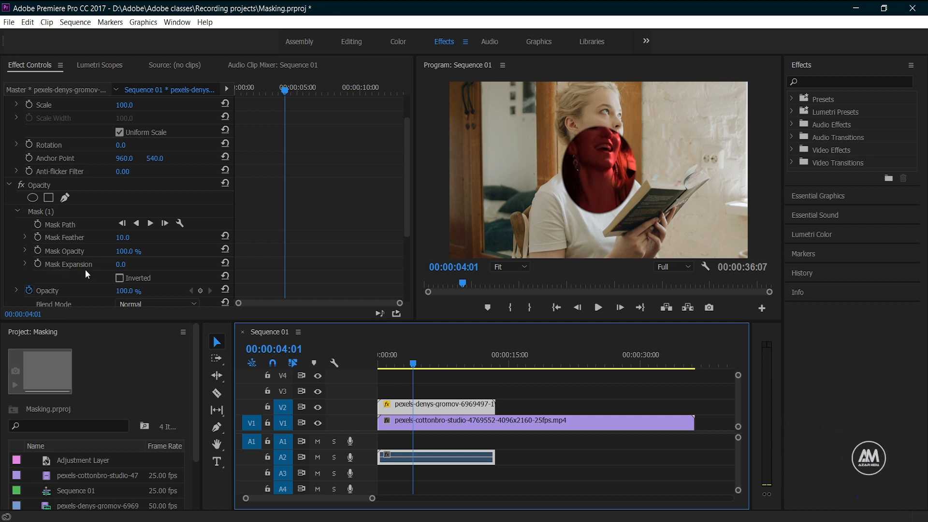
{"action": "left_click", "coordinate": [120, 281]}
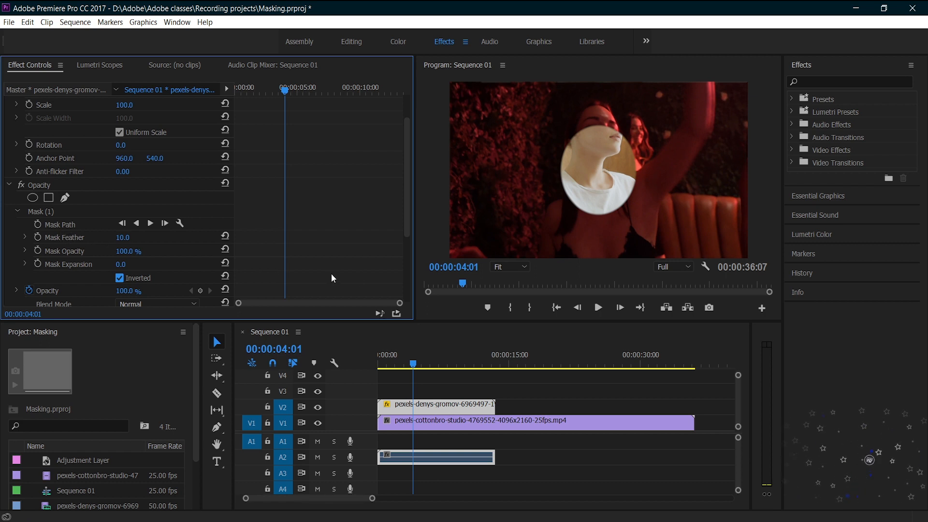
Step: Examine the inverted mask's edge in the program preview at 75% zoom and return the preview to Fit
{"action": "left_click", "coordinate": [516, 267]}
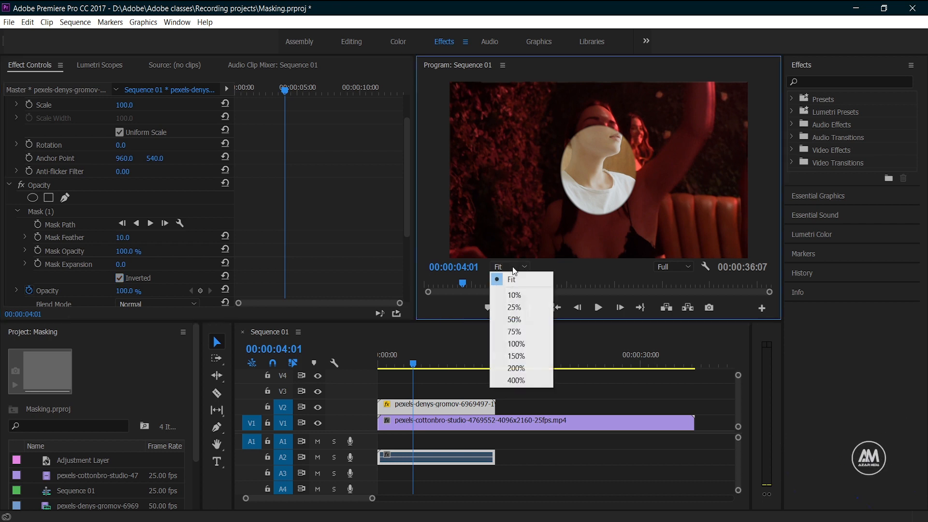
{"action": "left_click", "coordinate": [522, 332]}
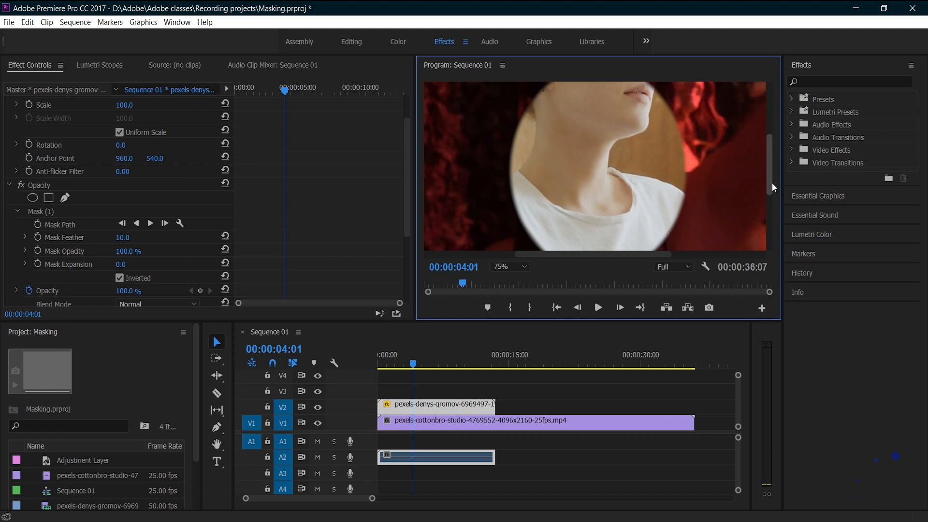
{"action": "left_click_drag", "start_coordinate": [769, 177], "coordinate": [768, 197]}
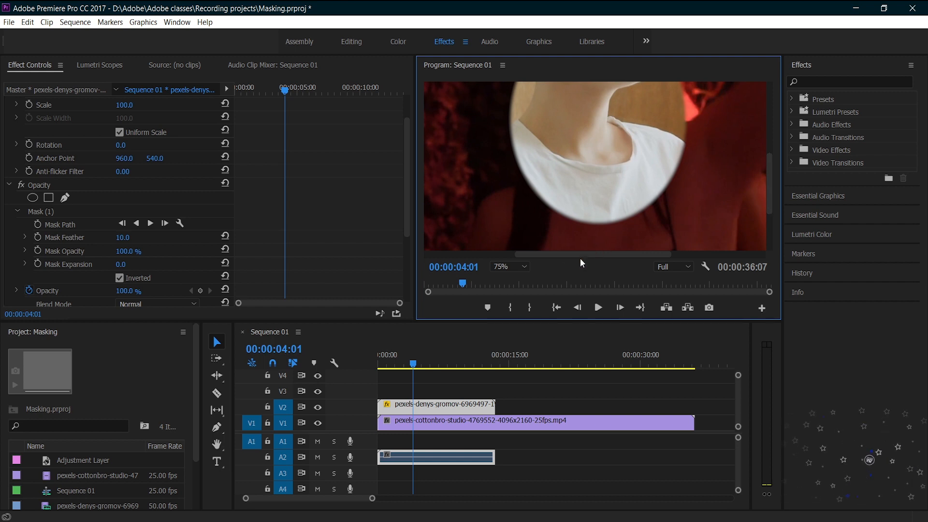
{"action": "left_click", "coordinate": [523, 267]}
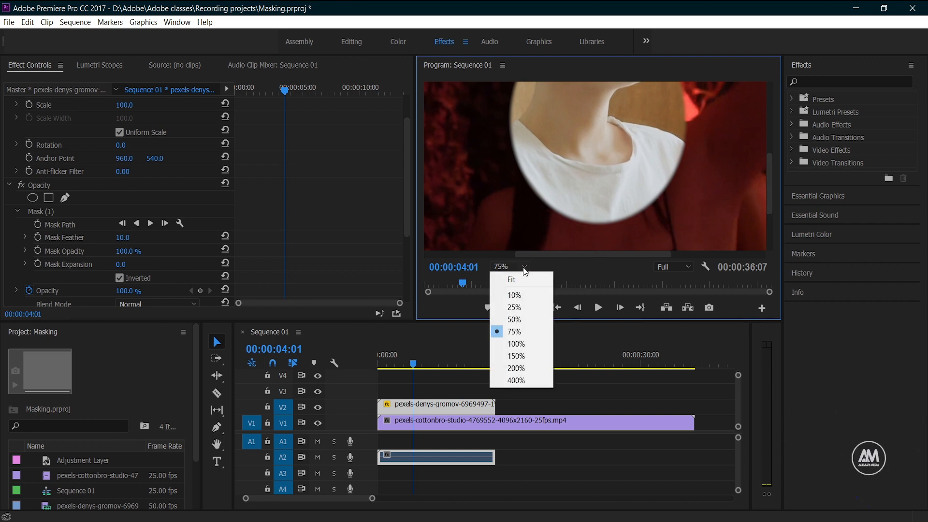
{"action": "left_click", "coordinate": [526, 278]}
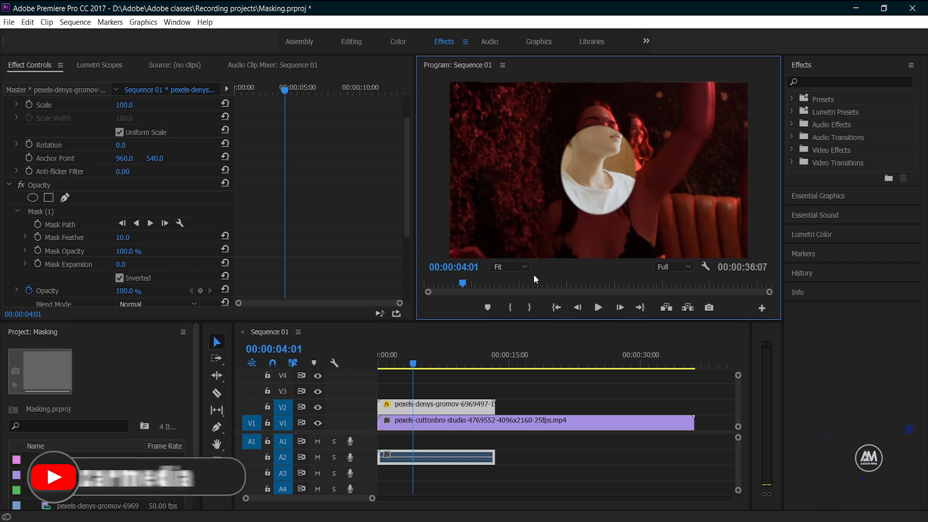
Step: Compare the mask's edge with a Mask Feather of 0 and of 114, using a 75% preview zoom
{"action": "left_click_drag", "start_coordinate": [125, 237], "coordinate": [109, 238]}
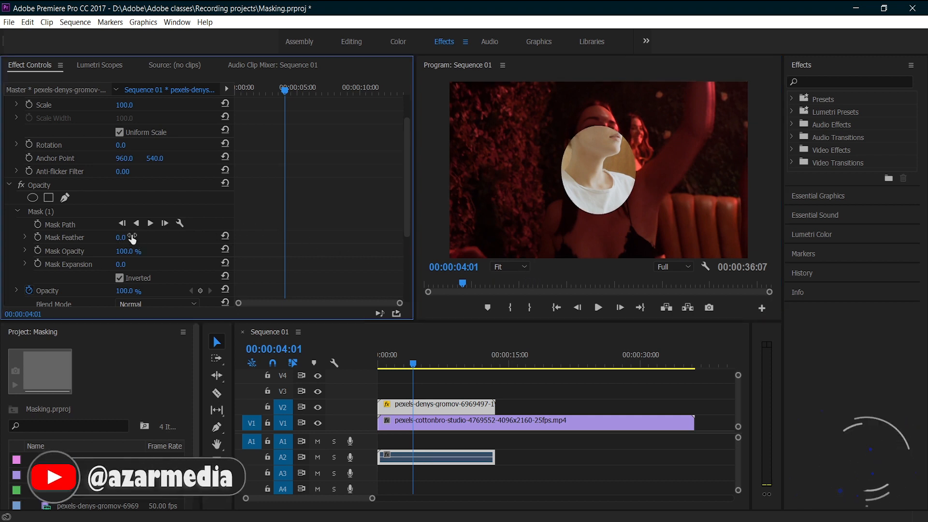
{"action": "left_click", "coordinate": [516, 269]}
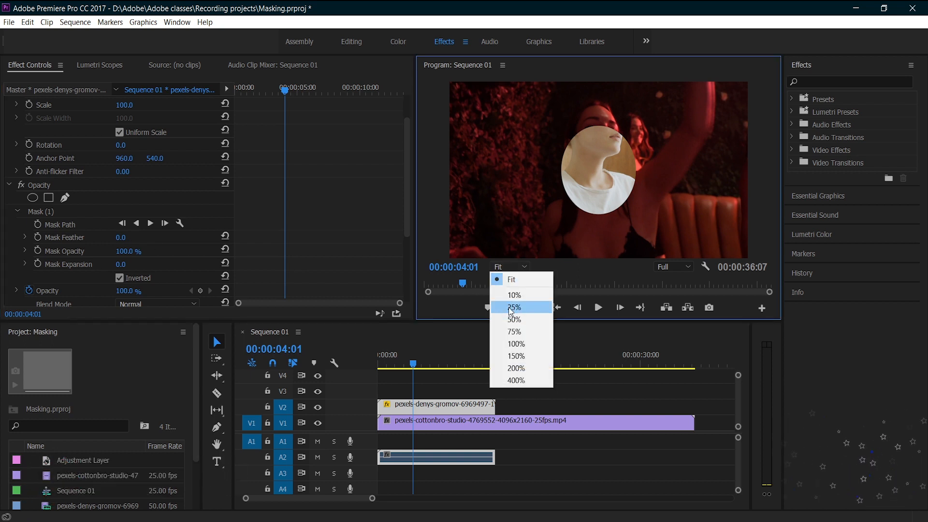
{"action": "left_click", "coordinate": [519, 332]}
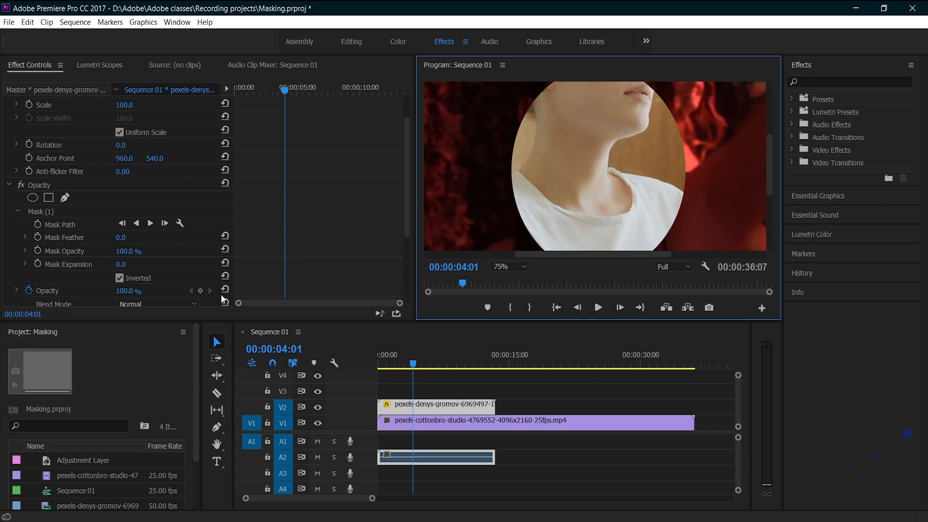
{"action": "left_click_drag", "start_coordinate": [124, 238], "coordinate": [352, 248]}
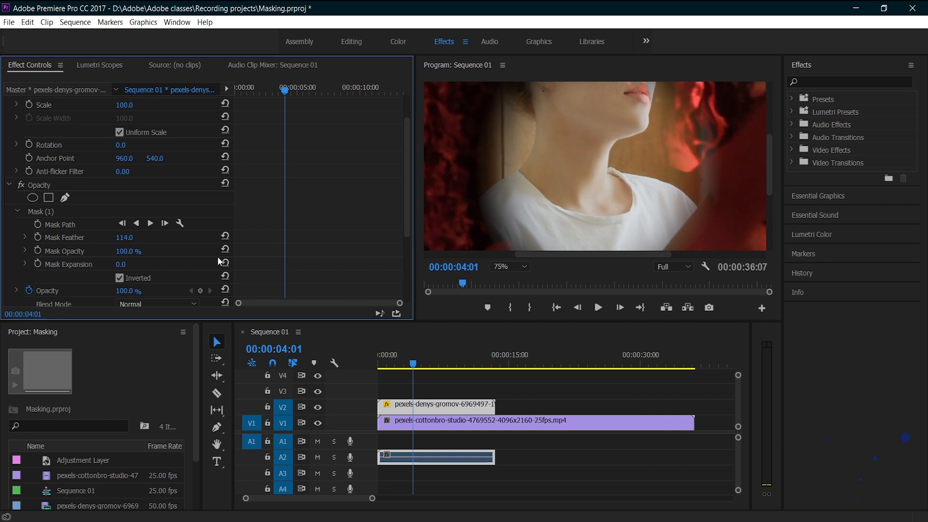
Step: Set the Mask Feather to 10 and the program preview zoom to Fit
{"action": "left_click", "coordinate": [131, 236]}
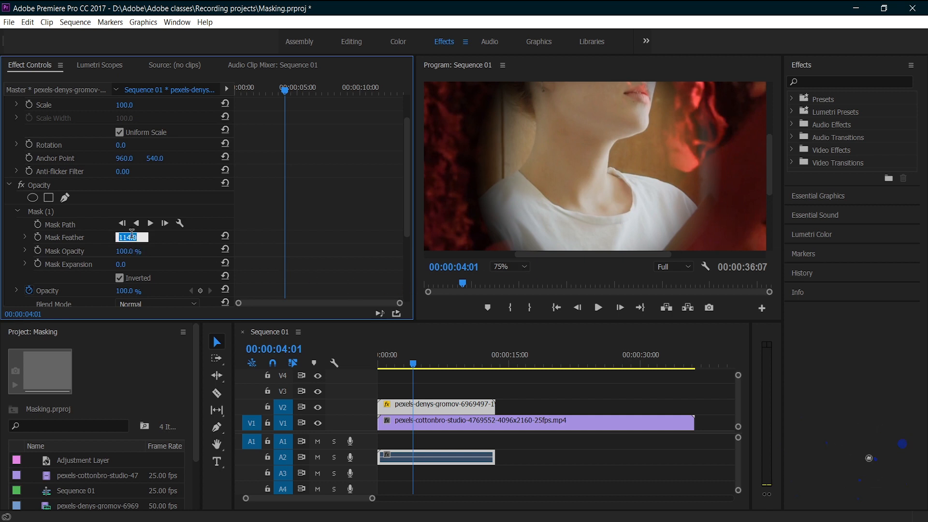
{"action": "type", "text": "1"}
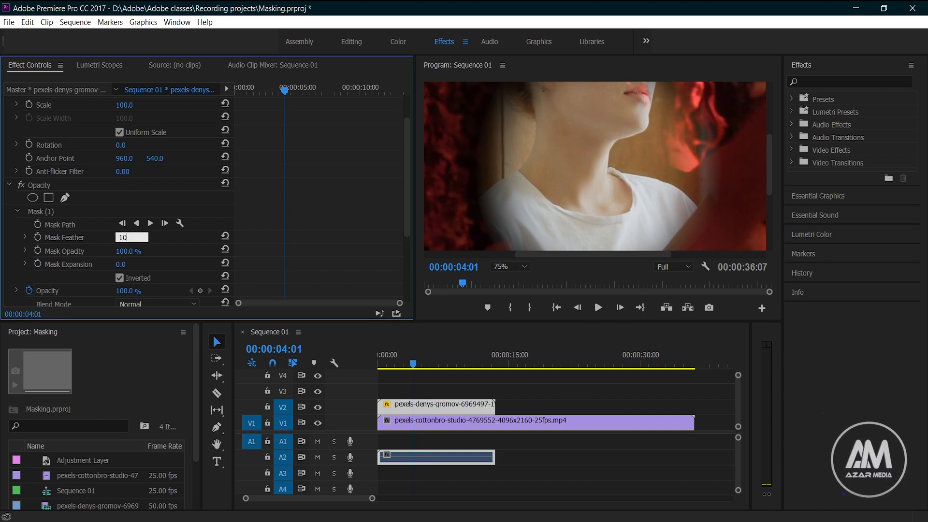
{"action": "type", "text": "0"}
{"action": "key", "text": "Return"}
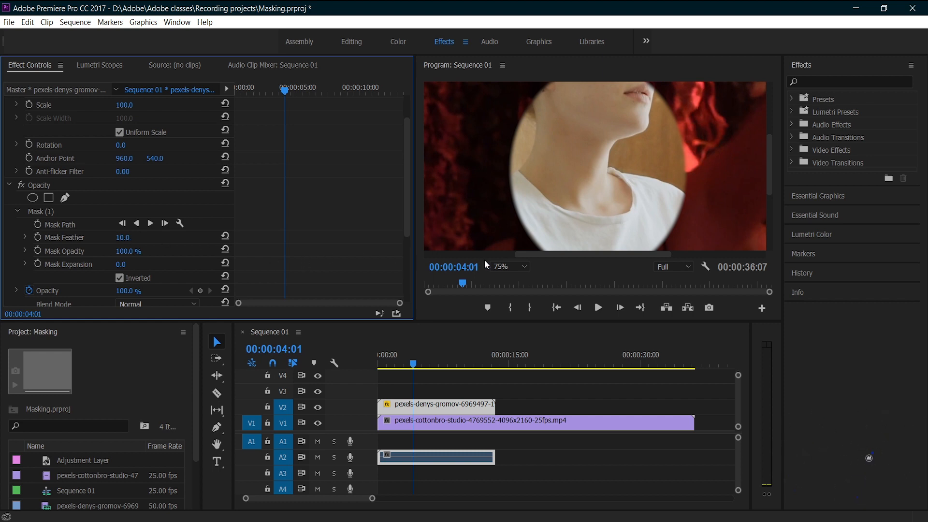
{"action": "left_click", "coordinate": [510, 267]}
{"action": "left_click", "coordinate": [511, 279]}
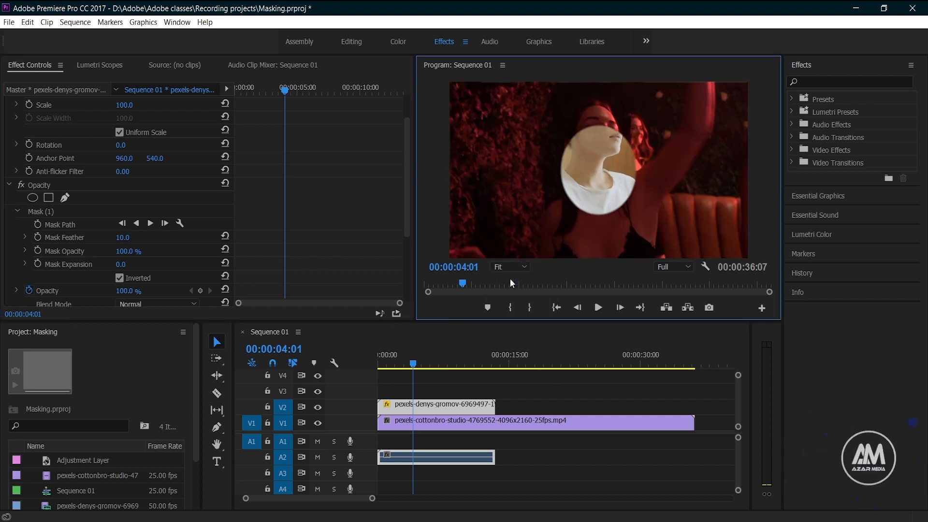
Step: Try lowering the Mask Opacity to 14% and restore it to 100%
{"action": "left_click", "coordinate": [124, 251]}
{"action": "type", "text": "84"}
{"action": "key", "text": "Return"}
{"action": "left_click_drag", "start_coordinate": [125, 250], "coordinate": [93, 251]}
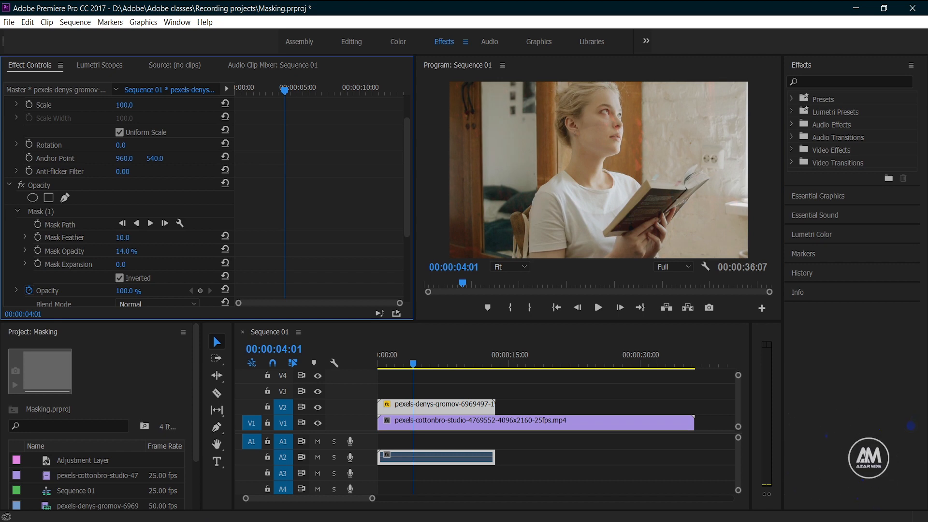
{"action": "mouse_move", "coordinate": [133, 252]}
{"action": "left_mouse_down"}
{"action": "mouse_move", "coordinate": [122, 257]}
{"action": "mouse_move", "coordinate": [155, 251]}
{"action": "mouse_move", "coordinate": [145, 250]}
{"action": "left_mouse_up"}
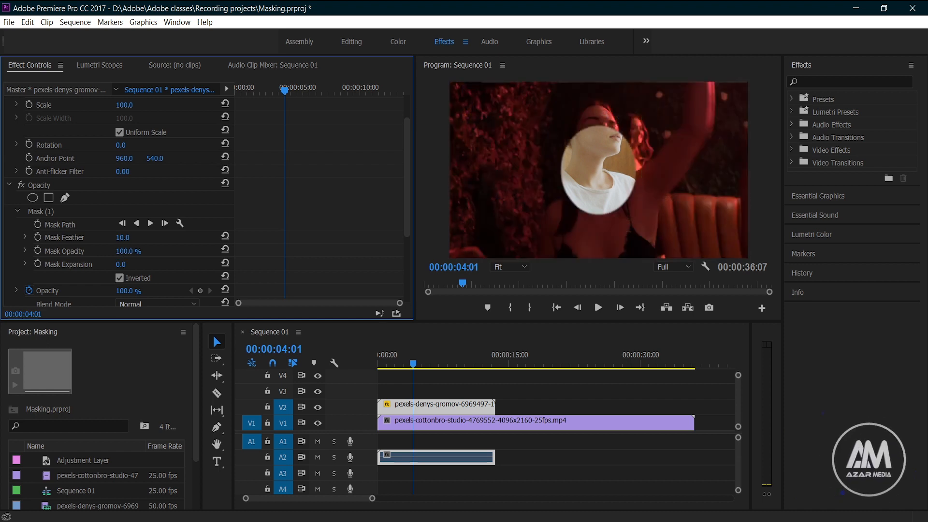
Step: Try enlarging the Mask Expansion and reset it to 0
{"action": "left_click_drag", "start_coordinate": [121, 265], "coordinate": [343, 266]}
{"action": "mouse_move", "coordinate": [131, 265]}
{"action": "left_mouse_down"}
{"action": "mouse_move", "coordinate": [5, 265]}
{"action": "mouse_move", "coordinate": [133, 266]}
{"action": "left_mouse_up"}
{"action": "left_click", "coordinate": [133, 266]}
{"action": "type", "text": "0"}
{"action": "key", "text": "Return"}
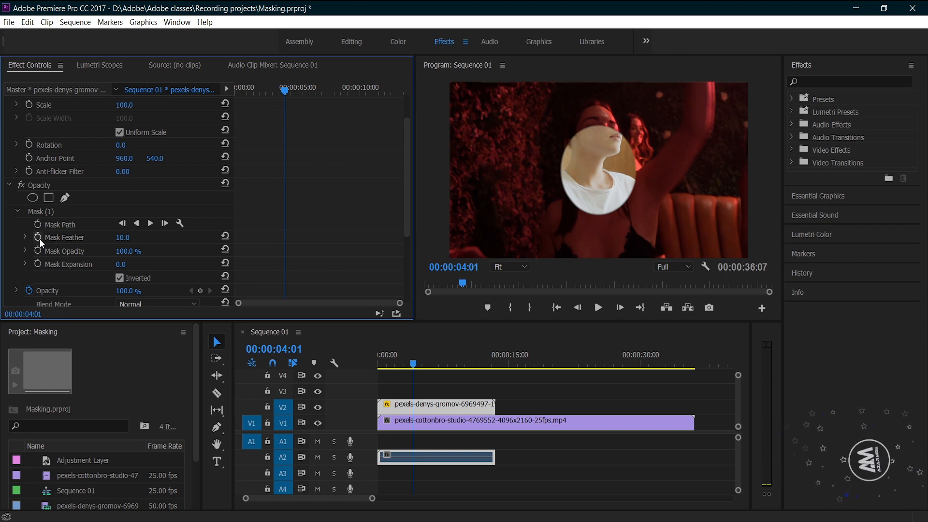
Step: Animate the Mask Feather with keyframes of 10 at 00:00:04:01 and 1000 at 00:00:06:05, and play back the result
{"action": "left_click", "coordinate": [37, 237]}
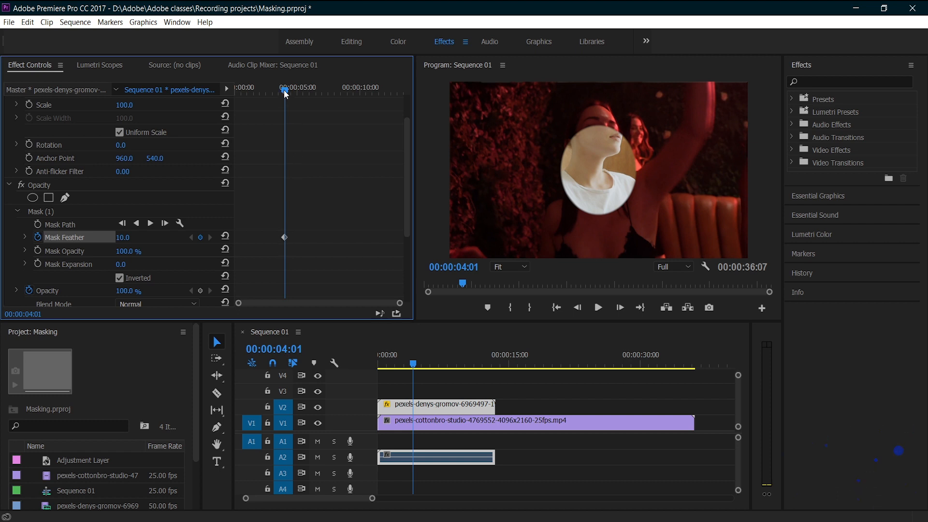
{"action": "left_click_drag", "start_coordinate": [285, 92], "coordinate": [313, 94]}
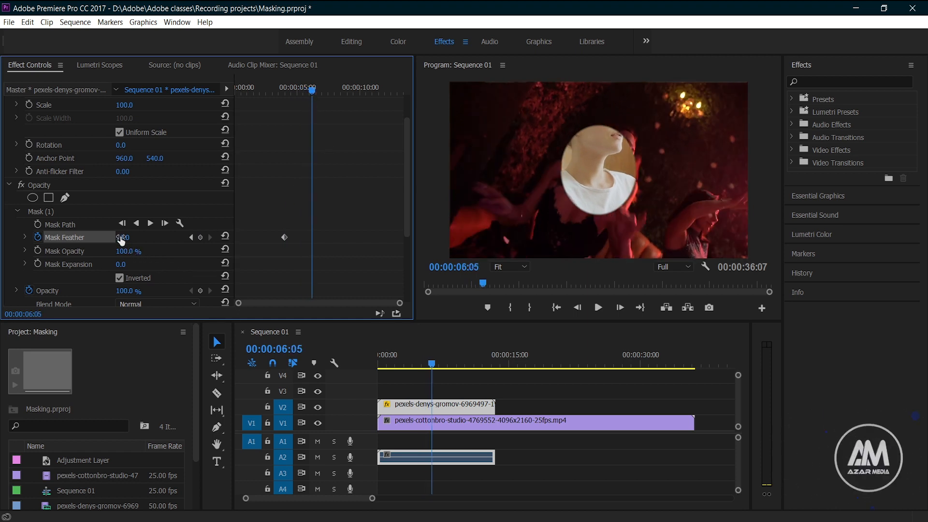
{"action": "left_click_drag", "start_coordinate": [122, 237], "coordinate": [285, 237]}
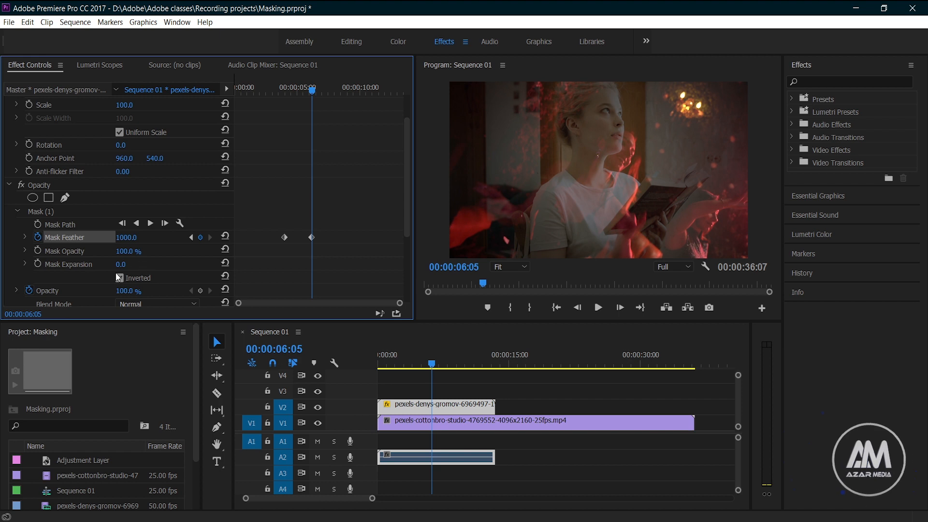
{"action": "key", "text": "space"}
{"action": "left_click_drag", "start_coordinate": [315, 91], "coordinate": [264, 96]}
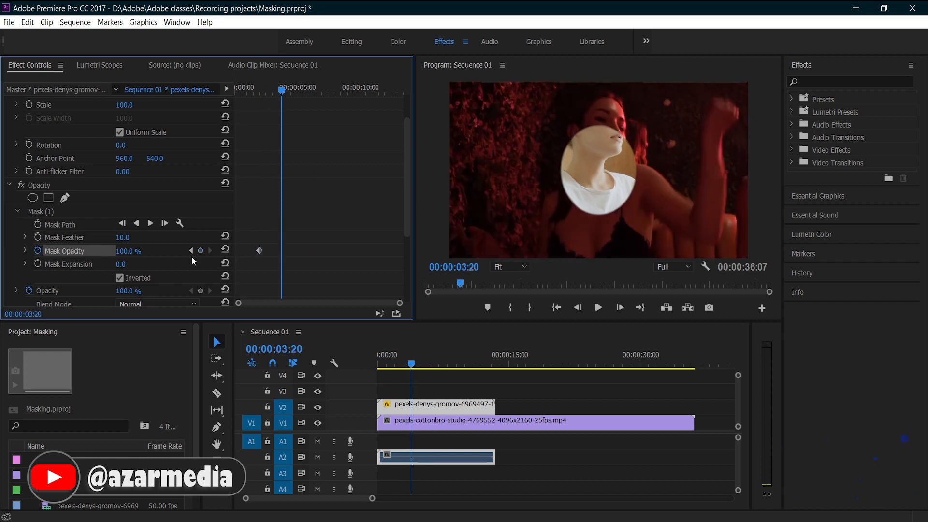
Step: Try keyframing the Mask Opacity and reset it to 100%
{"action": "left_click_drag", "start_coordinate": [264, 90], "coordinate": [313, 90]}
{"action": "left_click", "coordinate": [37, 250]}
{"action": "key", "text": "Return"}
{"action": "left_click", "coordinate": [37, 264]}
{"action": "left_click", "coordinate": [132, 250]}
{"action": "type", "text": "100"}
{"action": "key", "text": "Return"}
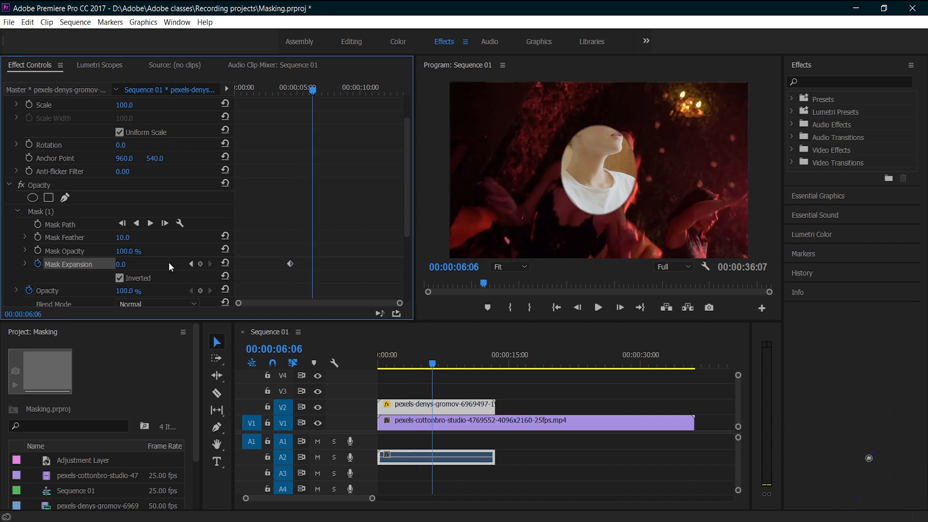
Step: Try animating the Mask Expansion, remove its keyframes and reset the value to 0
{"action": "left_click_drag", "start_coordinate": [120, 264], "coordinate": [315, 138]}
{"action": "left_click_drag", "start_coordinate": [280, 88], "coordinate": [326, 88]}
{"action": "left_click", "coordinate": [37, 264]}
{"action": "left_click", "coordinate": [508, 285]}
{"action": "left_click", "coordinate": [124, 264]}
{"action": "type", "text": "100."}
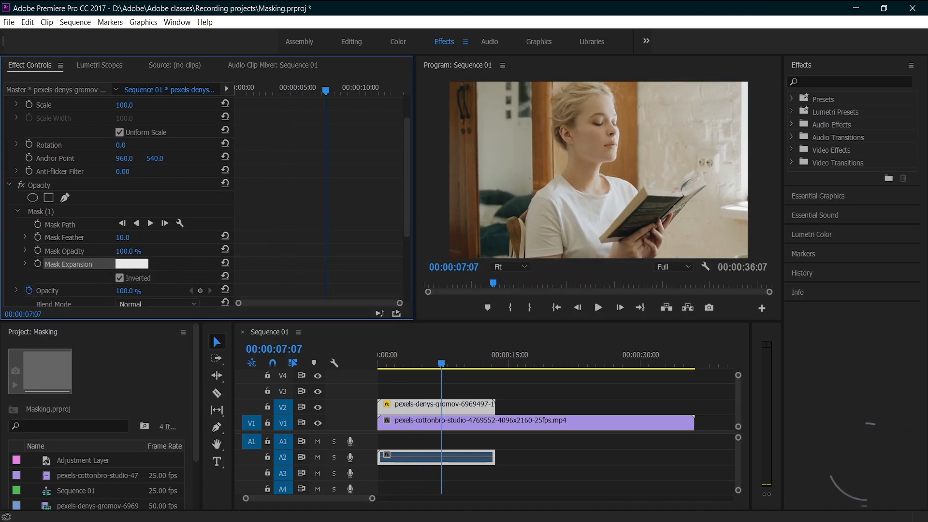
{"action": "type", "text": "0"}
{"action": "key", "text": "Return"}
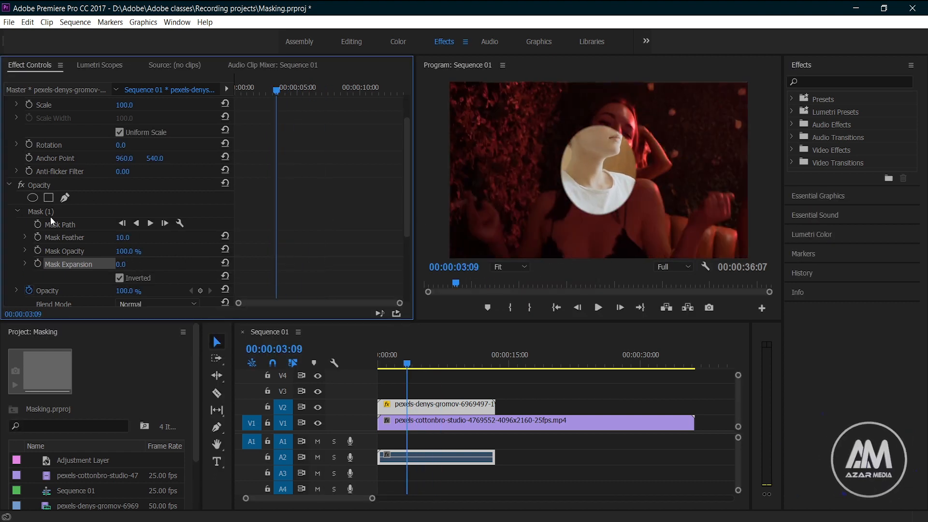
Step: Keyframe the Mask Path with the ellipse over the reading woman's face at 00:00:03:09 and in the picture's lower-left area at 00:00:05:13
{"action": "left_click", "coordinate": [37, 224]}
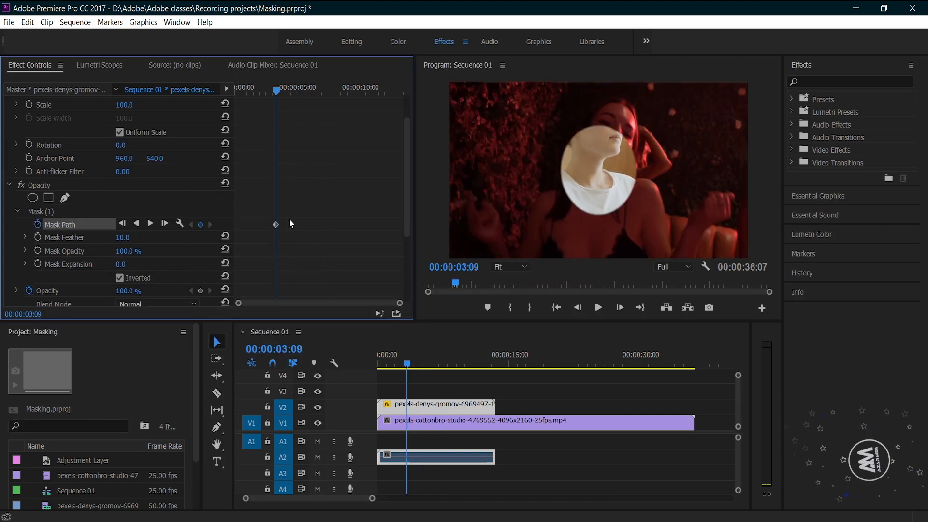
{"action": "left_click_drag", "start_coordinate": [592, 165], "coordinate": [594, 126]}
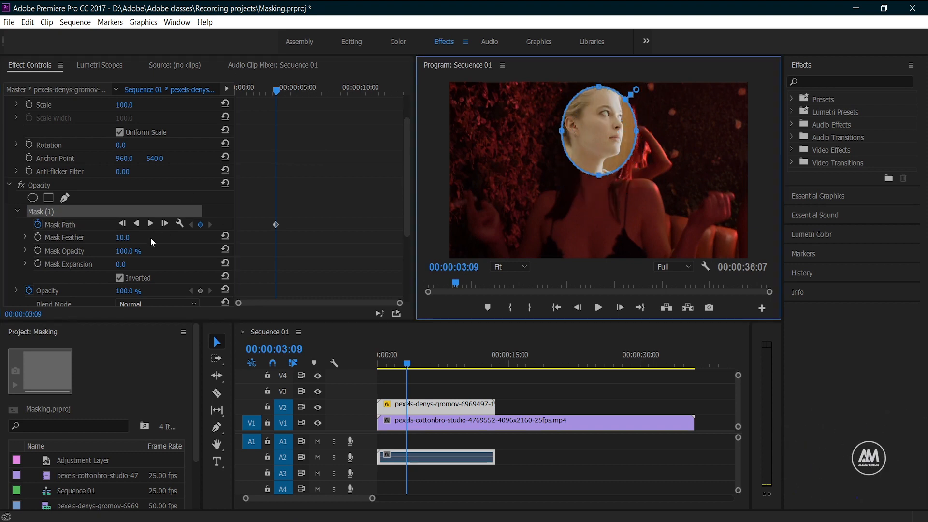
{"action": "left_click", "coordinate": [305, 88]}
{"action": "left_click", "coordinate": [165, 222]}
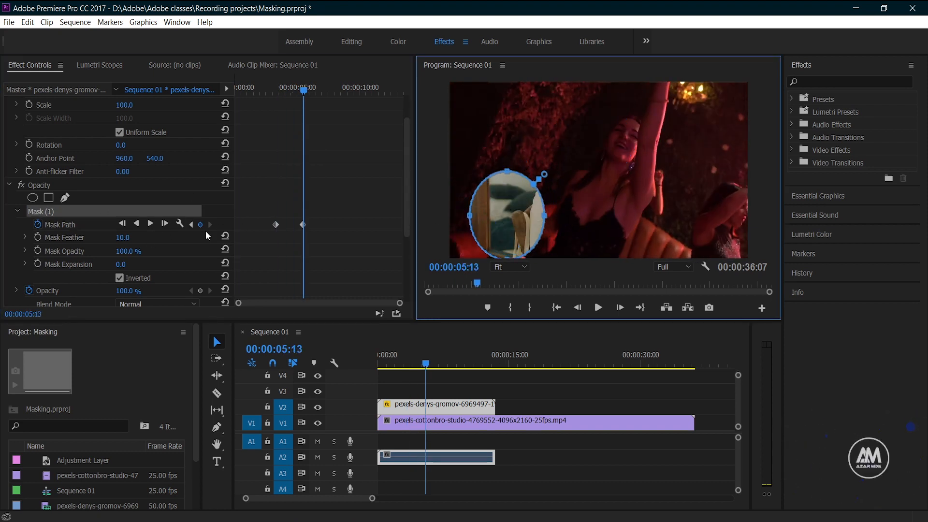
Step: Add Mask Path keyframes with the ellipse in the picture's upper-right area at 00:00:07:20 and over the woman's face further on, and play back the result
{"action": "left_click_drag", "start_coordinate": [302, 91], "coordinate": [331, 90]}
{"action": "left_click_drag", "start_coordinate": [507, 215], "coordinate": [694, 122]}
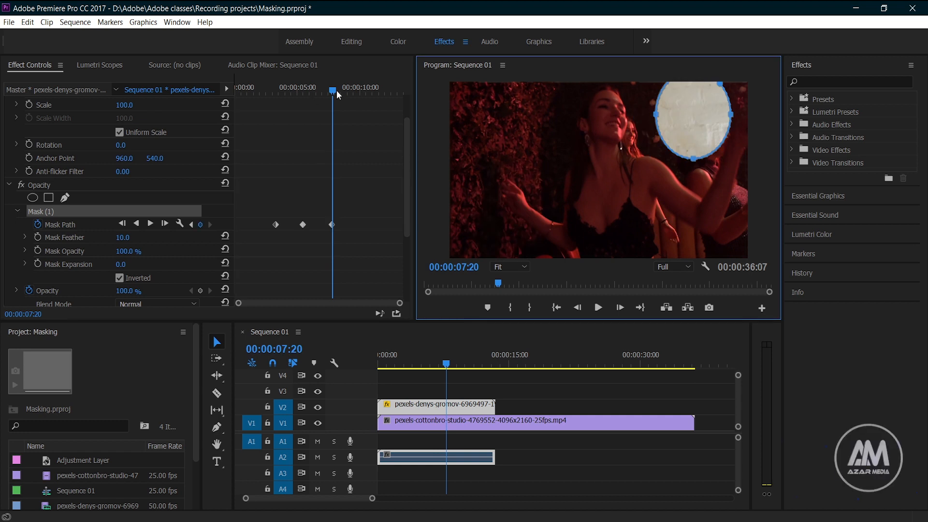
{"action": "left_click_drag", "start_coordinate": [337, 91], "coordinate": [359, 89]}
{"action": "left_click_drag", "start_coordinate": [650, 120], "coordinate": [561, 136]}
{"action": "left_click", "coordinate": [265, 87]}
{"action": "key", "text": "space"}
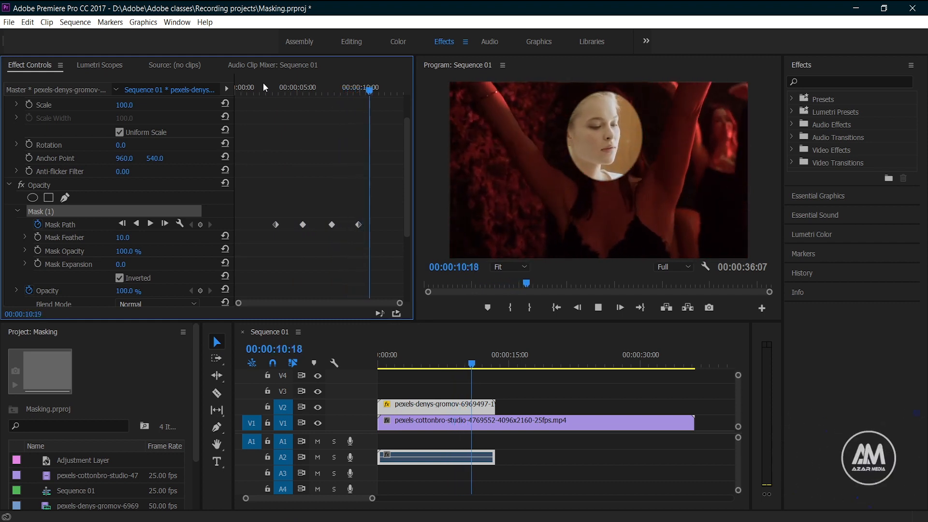
{"action": "key", "text": "space"}
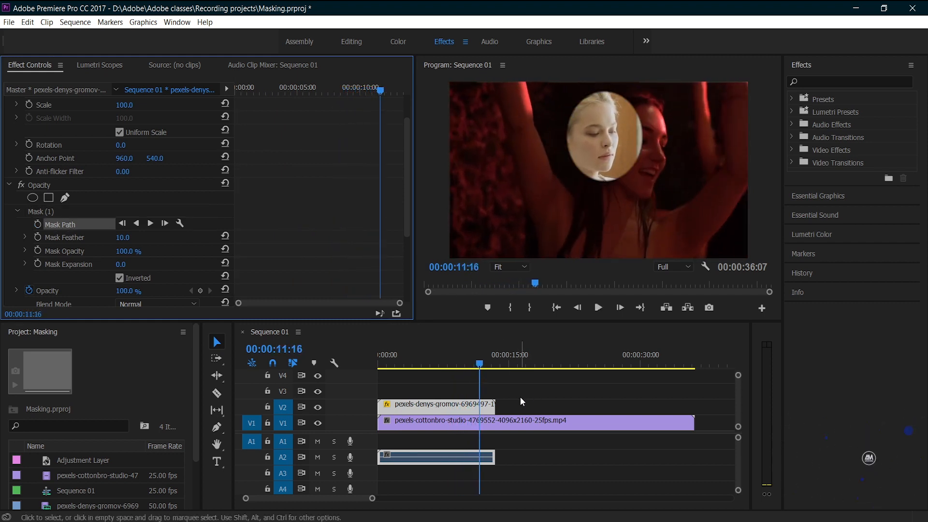
Step: Delete the pexels-denys-gromov clip from V2 with its audio and create a new 1920 x 1080 adjustment layer at 25.00 fps
{"action": "key", "text": "Delete"}
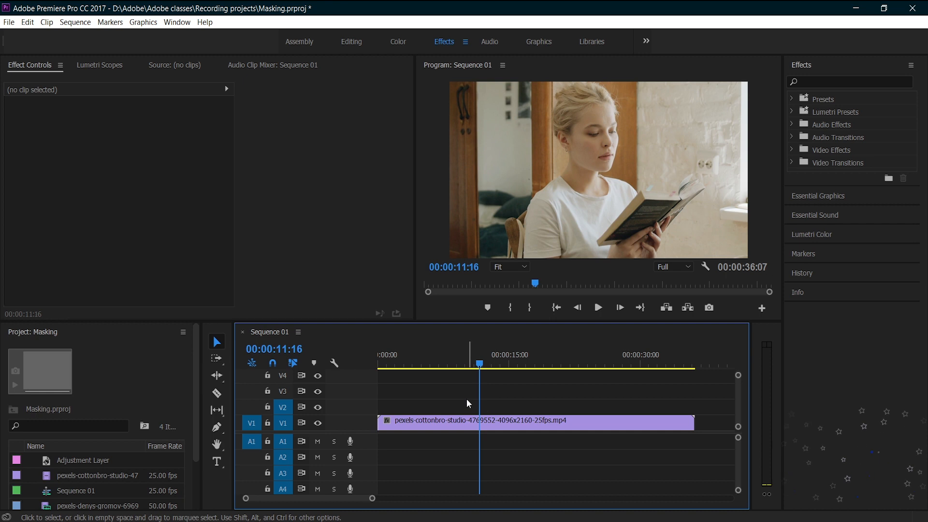
{"action": "left_click", "coordinate": [124, 456]}
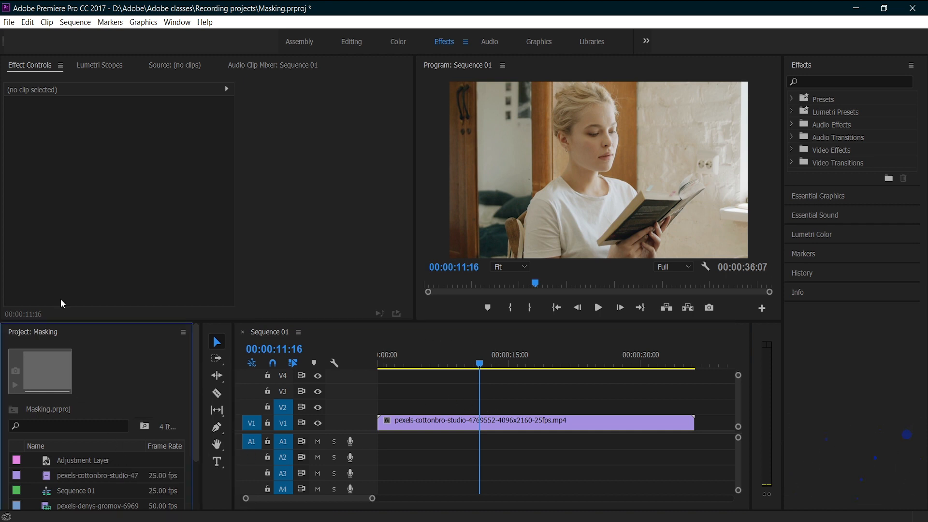
{"action": "left_click", "coordinate": [9, 23]}
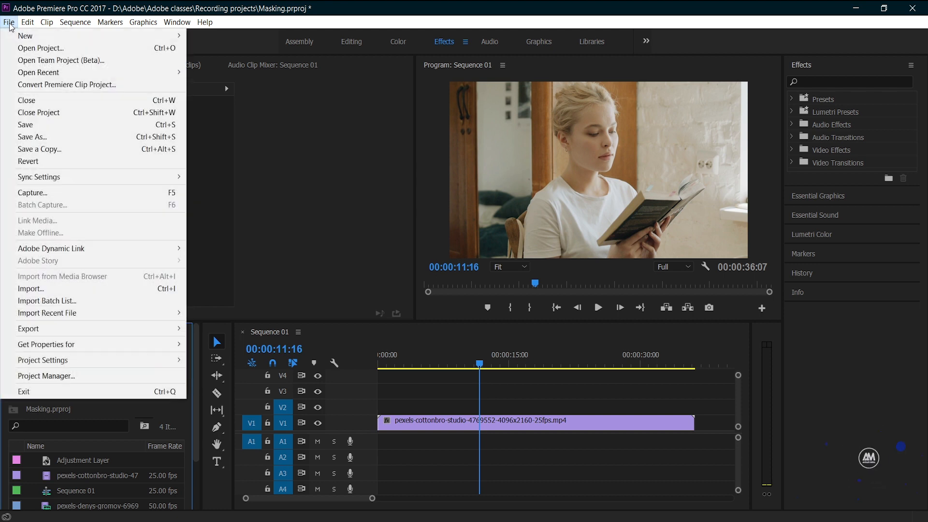
{"action": "mouse_move", "coordinate": [31, 42]}
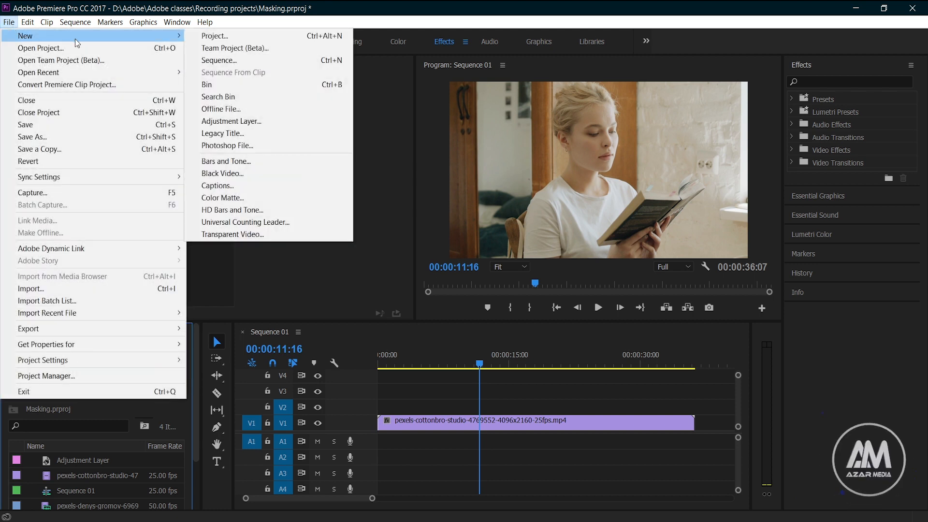
{"action": "left_click", "coordinate": [241, 121]}
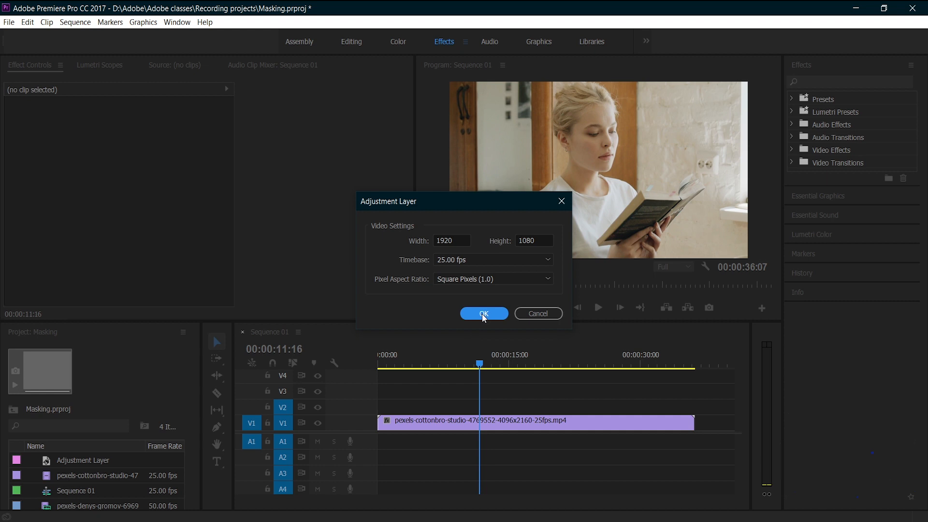
{"action": "left_click", "coordinate": [484, 315]}
Step: Place the new adjustment layer at the start of V2 and trim it and the clip below to end at about 00:00:09:05
{"action": "left_click_drag", "start_coordinate": [50, 477], "coordinate": [381, 412]}
{"action": "left_click", "coordinate": [395, 356]}
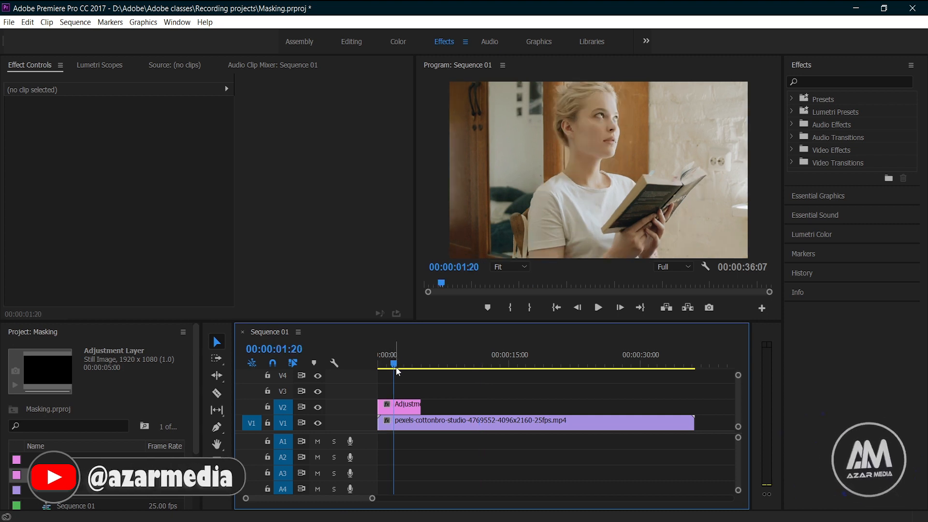
{"action": "left_click_drag", "start_coordinate": [395, 366], "coordinate": [380, 370]}
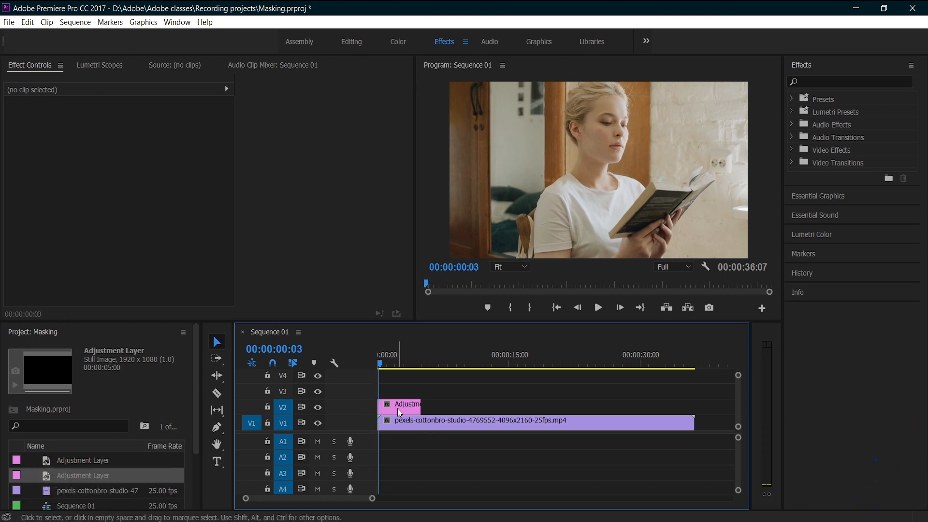
{"action": "left_click_drag", "start_coordinate": [420, 405], "coordinate": [457, 404]}
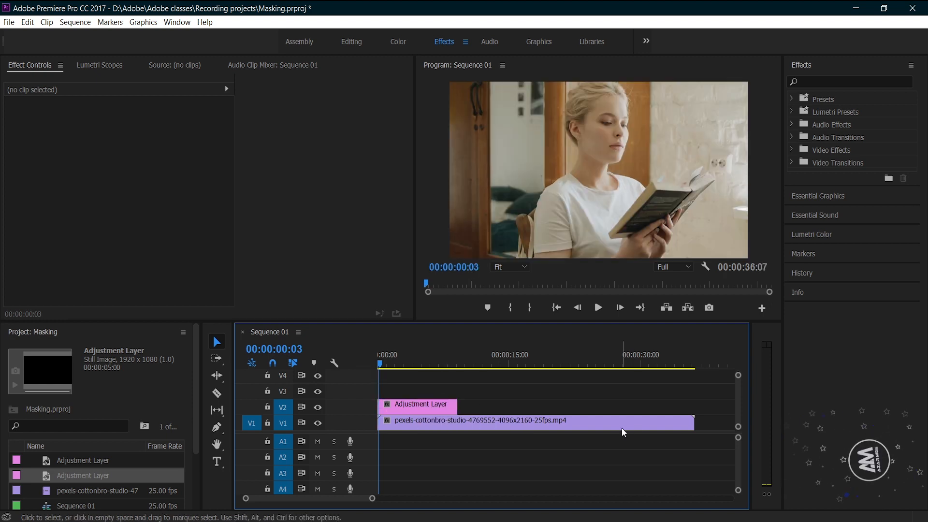
{"action": "left_click_drag", "start_coordinate": [688, 425], "coordinate": [456, 427]}
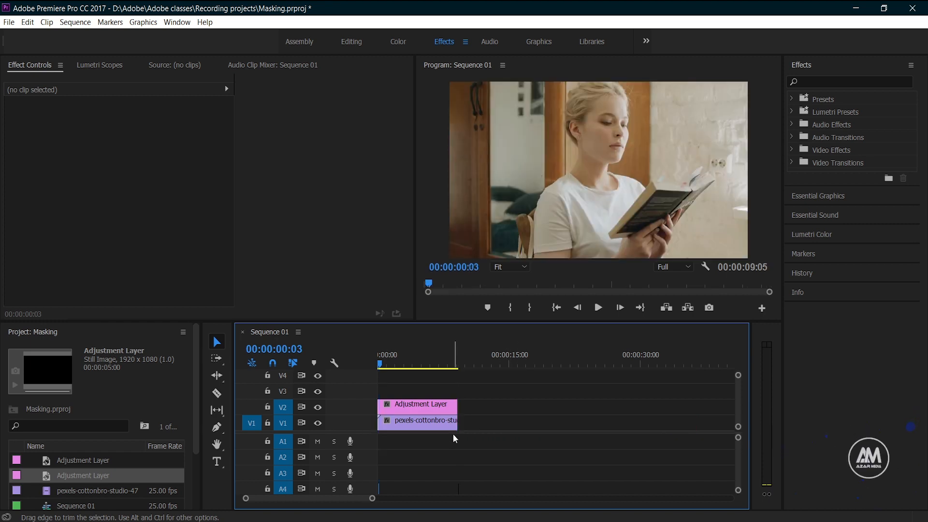
Step: Find the Black & White video effect and apply it to the adjustment layer on V2
{"action": "left_click", "coordinate": [430, 402]}
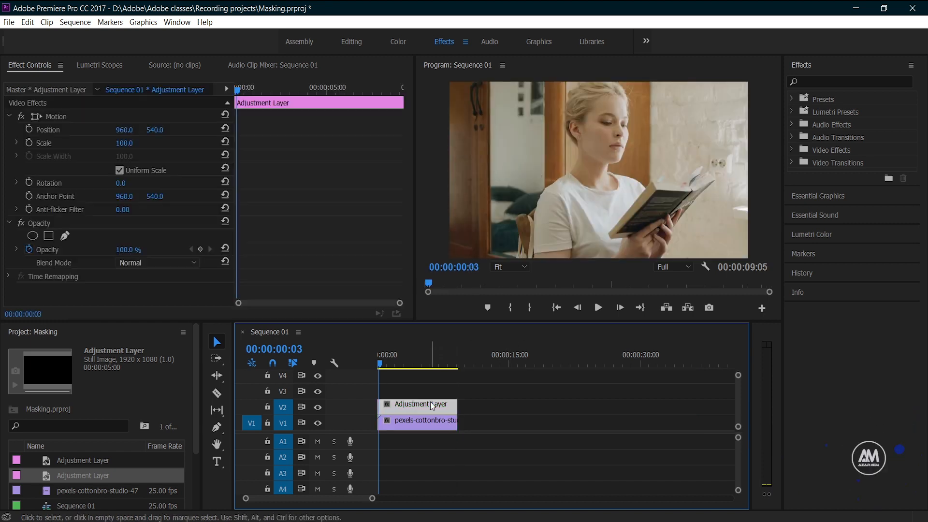
{"action": "left_click", "coordinate": [823, 82]}
{"action": "type", "text": "whit"}
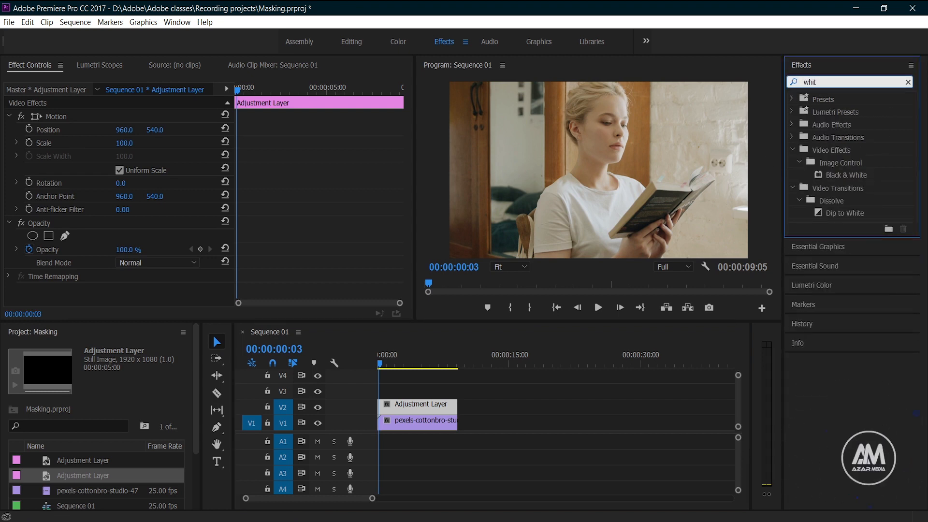
{"action": "left_click_drag", "start_coordinate": [851, 175], "coordinate": [411, 408]}
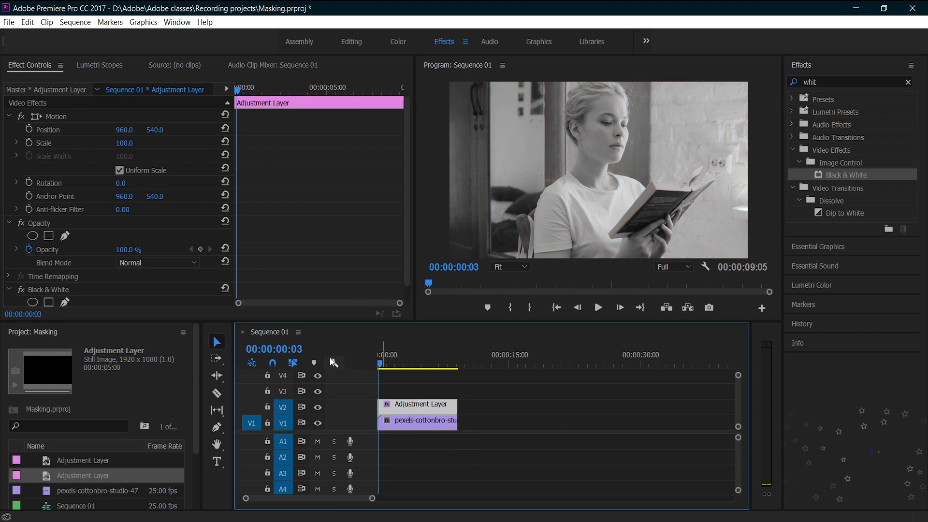
Step: Add an ellipse mask to the adjustment layer's Opacity
{"action": "left_click", "coordinate": [35, 235]}
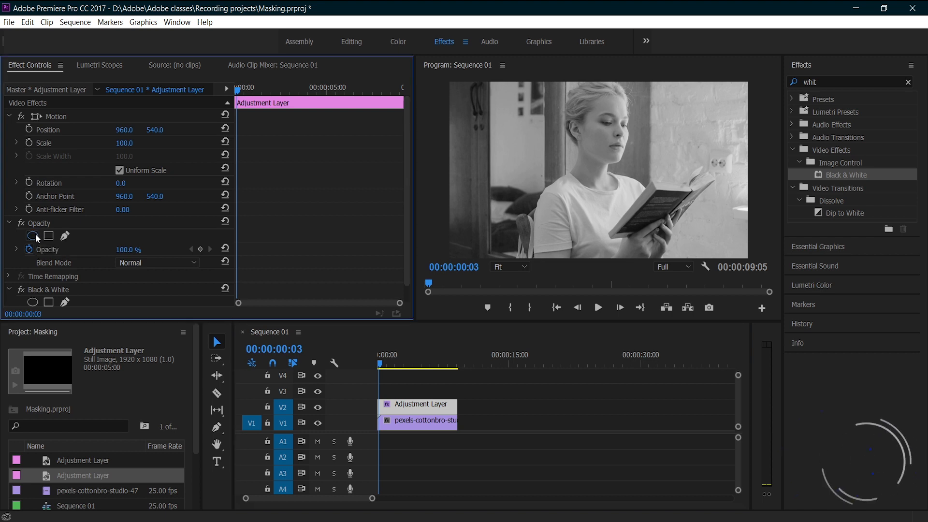
{"action": "left_click", "coordinate": [35, 235]}
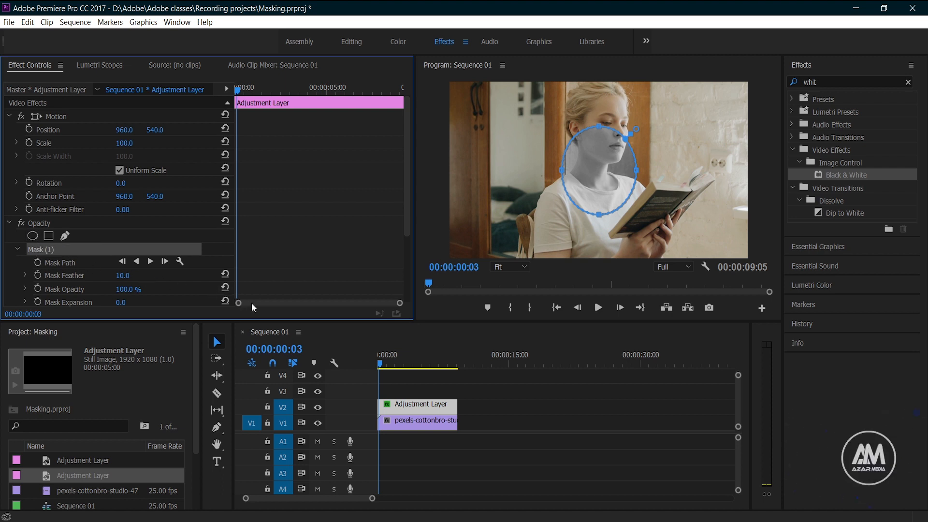
{"action": "scroll", "coordinate": [196, 277], "scroll_direction": "down", "scroll_amount": 2}
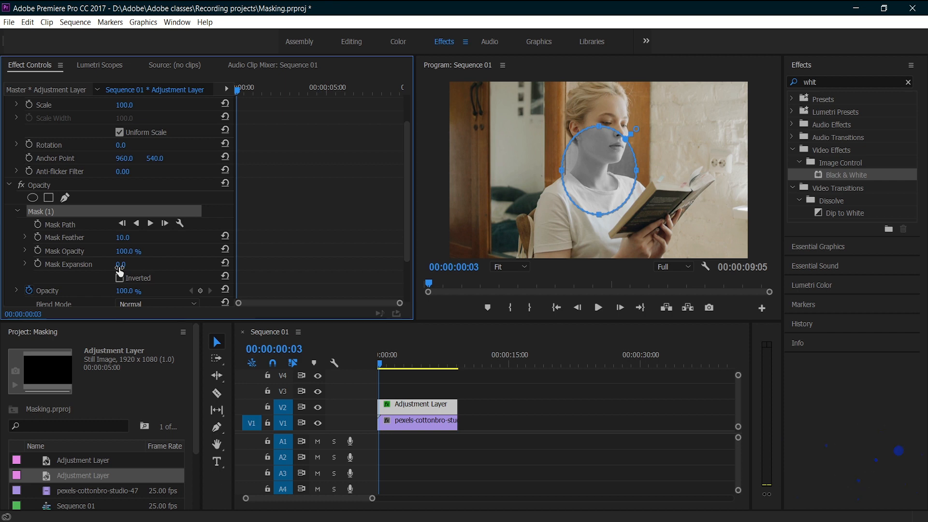
Step: Animate the ellipse's Mask Expansion with keyframes of -263 at 00:00:00:03 and 1000 at 00:00:02:00
{"action": "mouse_move", "coordinate": [121, 270]}
{"action": "left_mouse_down"}
{"action": "mouse_move", "coordinate": [12, 270]}
{"action": "mouse_move", "coordinate": [132, 265]}
{"action": "left_mouse_up"}
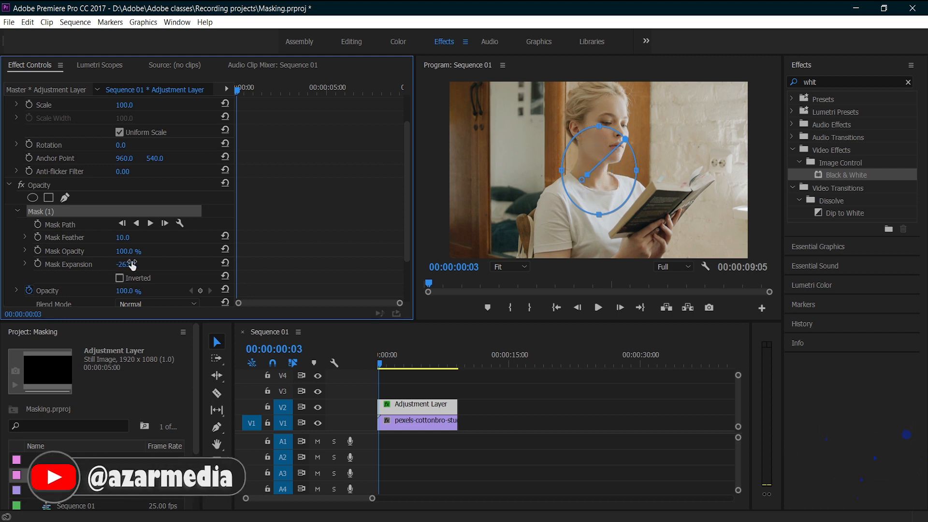
{"action": "left_click", "coordinate": [40, 262]}
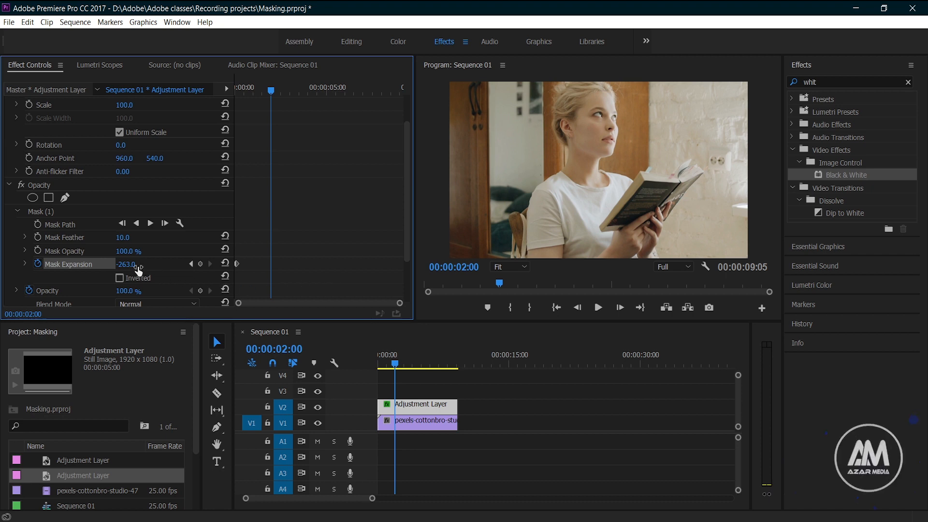
{"action": "left_click", "coordinate": [138, 266]}
{"action": "type", "text": "-180"}
{"action": "key", "text": "Return"}
{"action": "left_click_drag", "start_coordinate": [125, 264], "coordinate": [184, 264]}
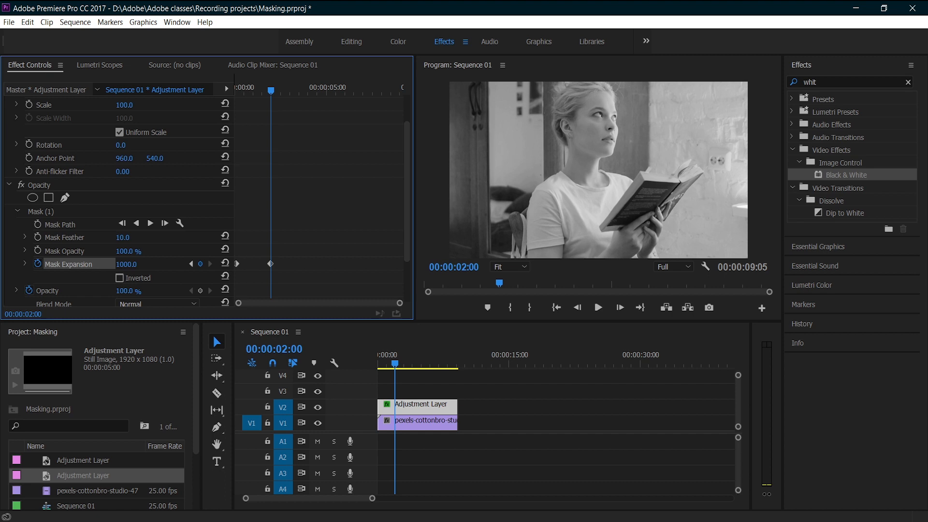
Step: Set the Mask Feather to 109 and play back the black-and-white reveal from the start of the sequence
{"action": "left_click_drag", "start_coordinate": [123, 238], "coordinate": [133, 238]}
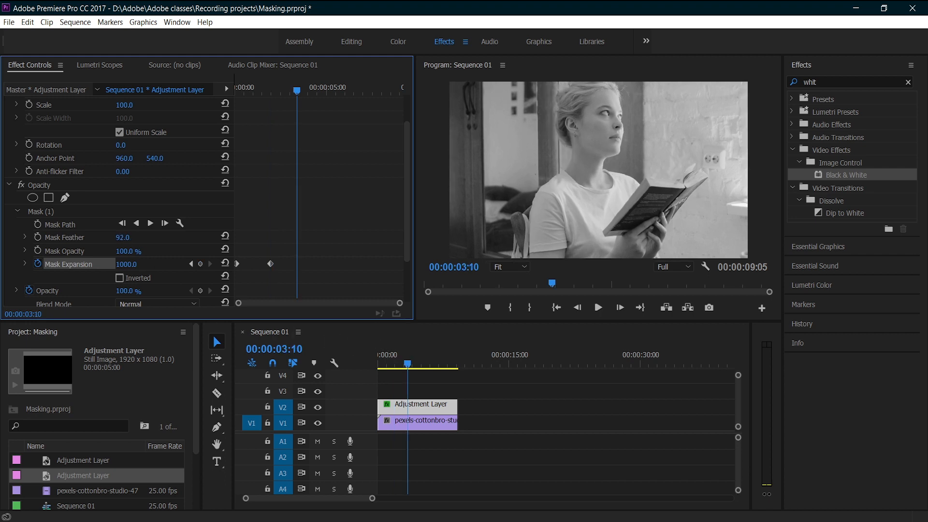
{"action": "left_click_drag", "start_coordinate": [123, 238], "coordinate": [171, 244]}
{"action": "left_click_drag", "start_coordinate": [410, 367], "coordinate": [338, 360]}
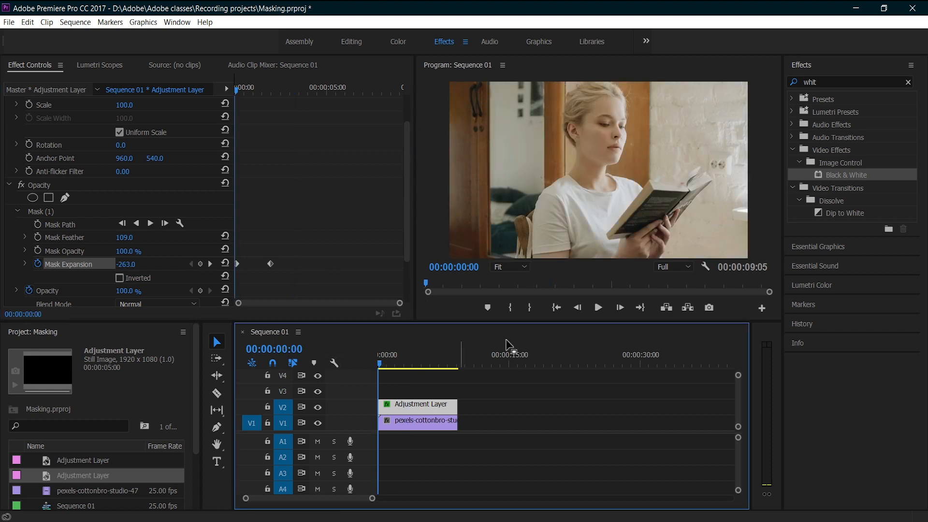
{"action": "left_click", "coordinate": [595, 311]}
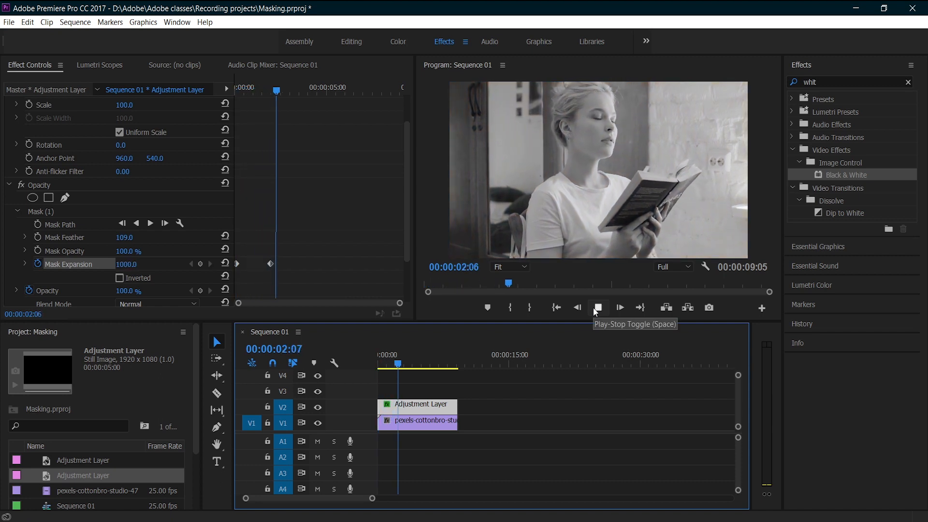
{"action": "left_click", "coordinate": [594, 308]}
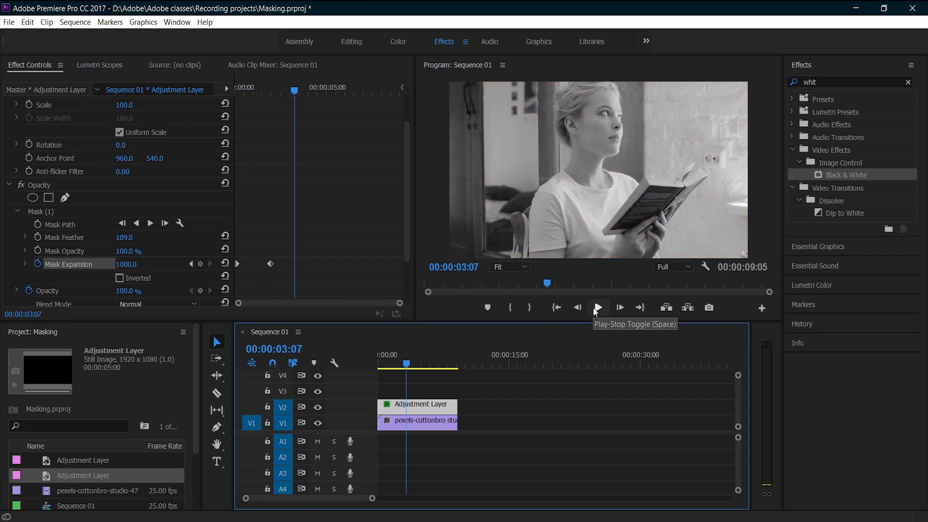